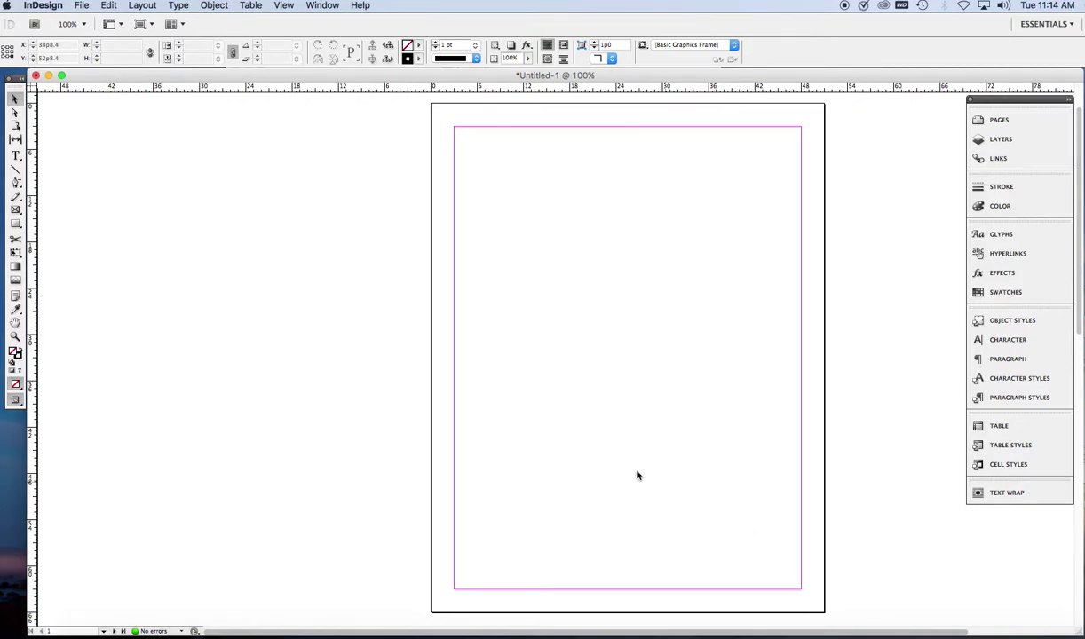
- Draw a two-anchor smooth arc with the Pen tool near the page's top-left and end the path
drag(16, 185, 60, 187)
drag(539, 246, 533, 249)
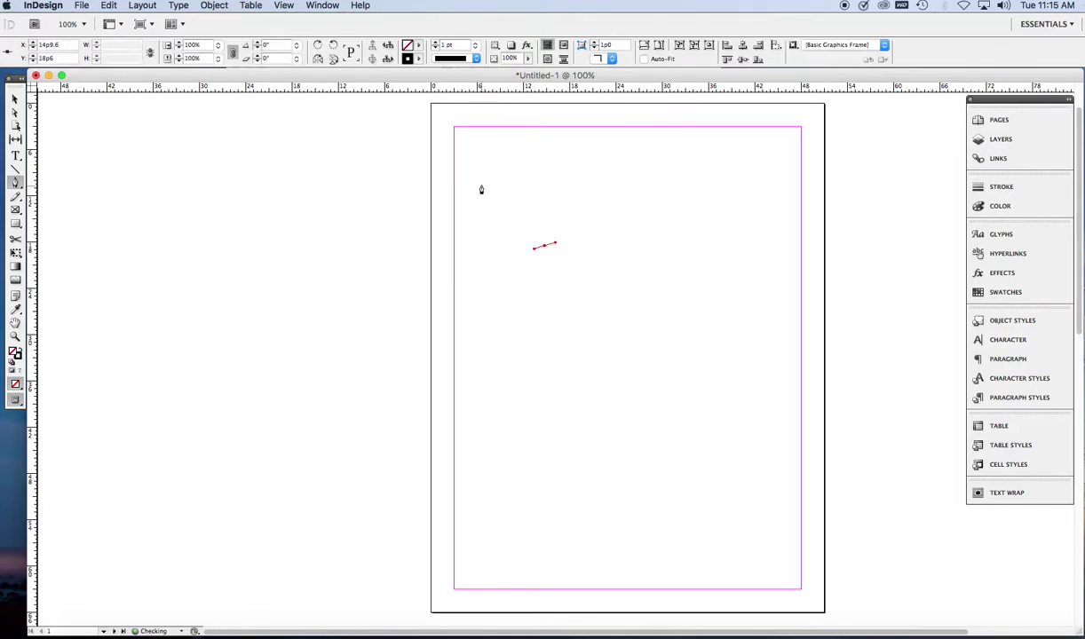
drag(487, 166, 505, 158)
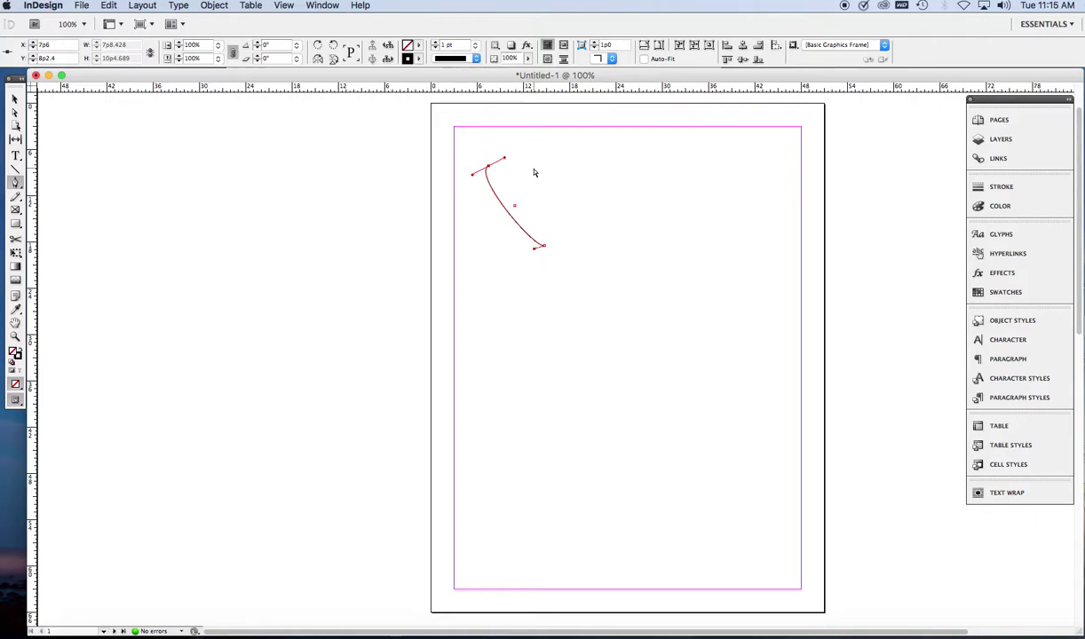
ctrl+click(532, 173)
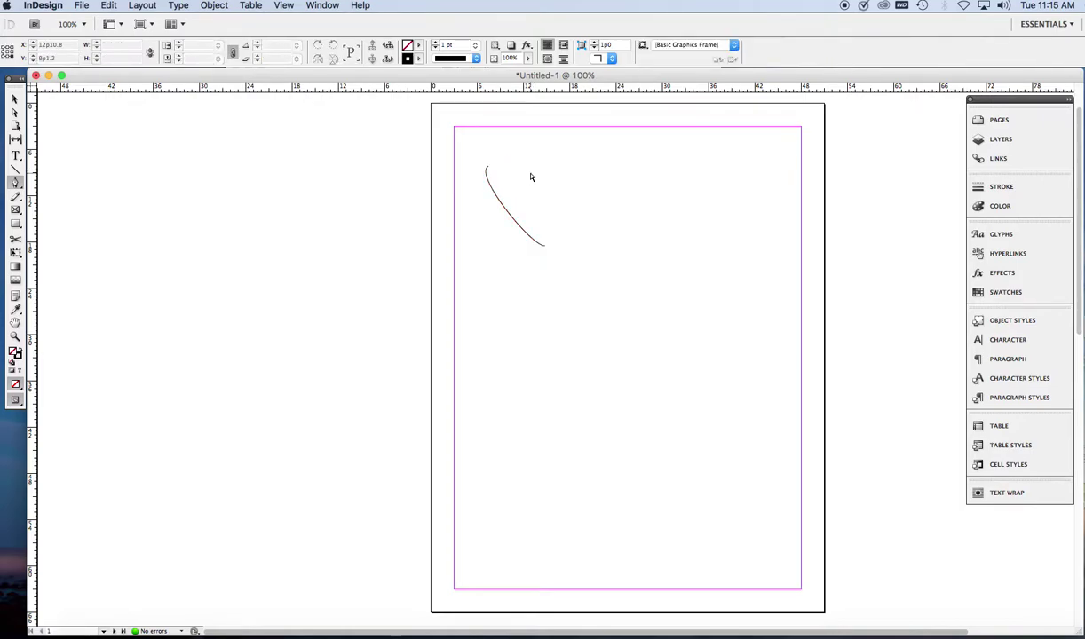
- Zoom in on the curve and select it with Direct Selection to show its direction handles
key(super+equal)
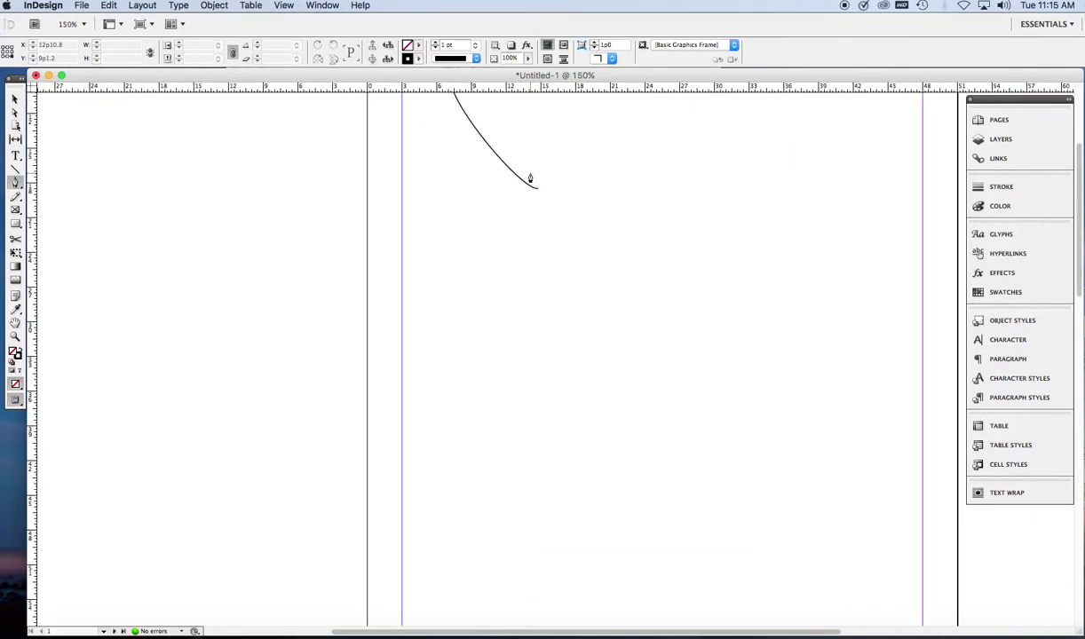
scroll(530, 151, up, 5)
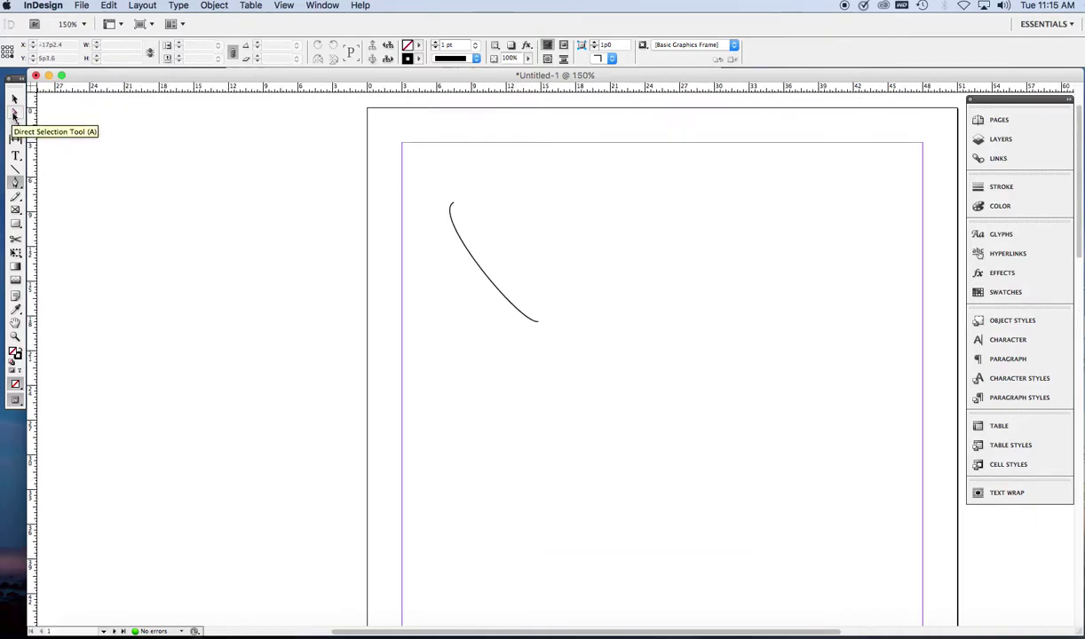
click(14, 113)
click(454, 244)
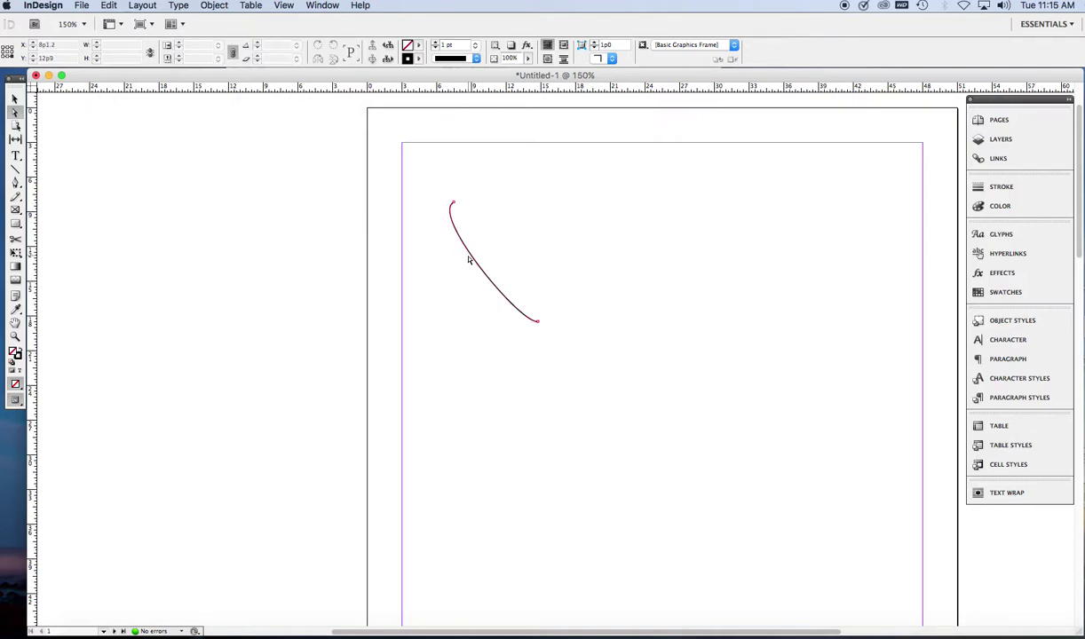
click(474, 261)
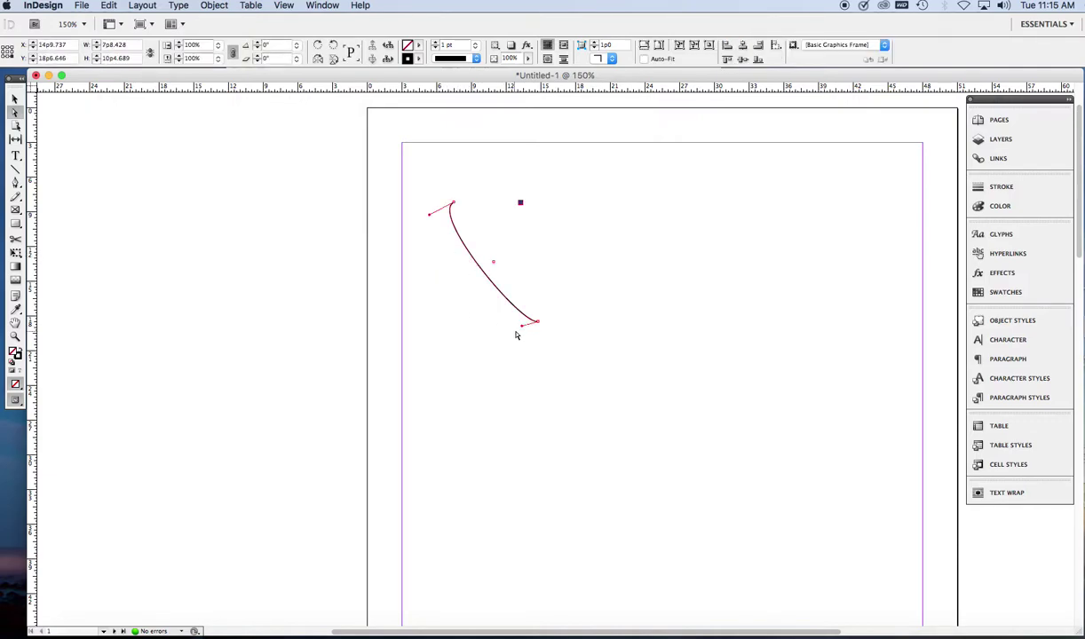
- Drag the bottom and top anchors' handles into an S-bend, then deselect the curve
drag(524, 328, 593, 233)
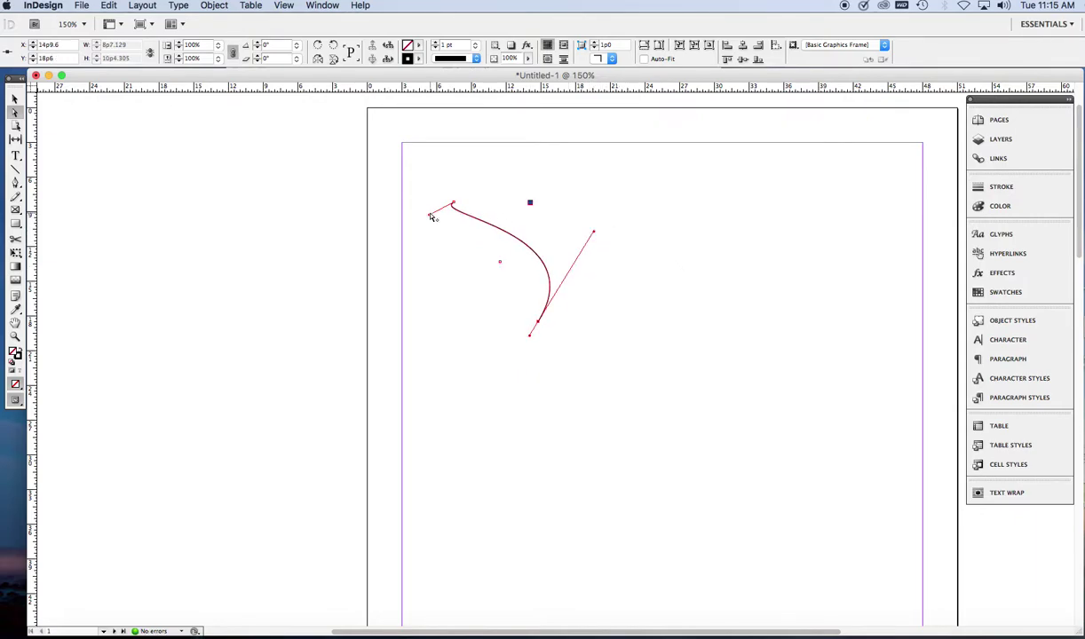
drag(430, 213, 392, 248)
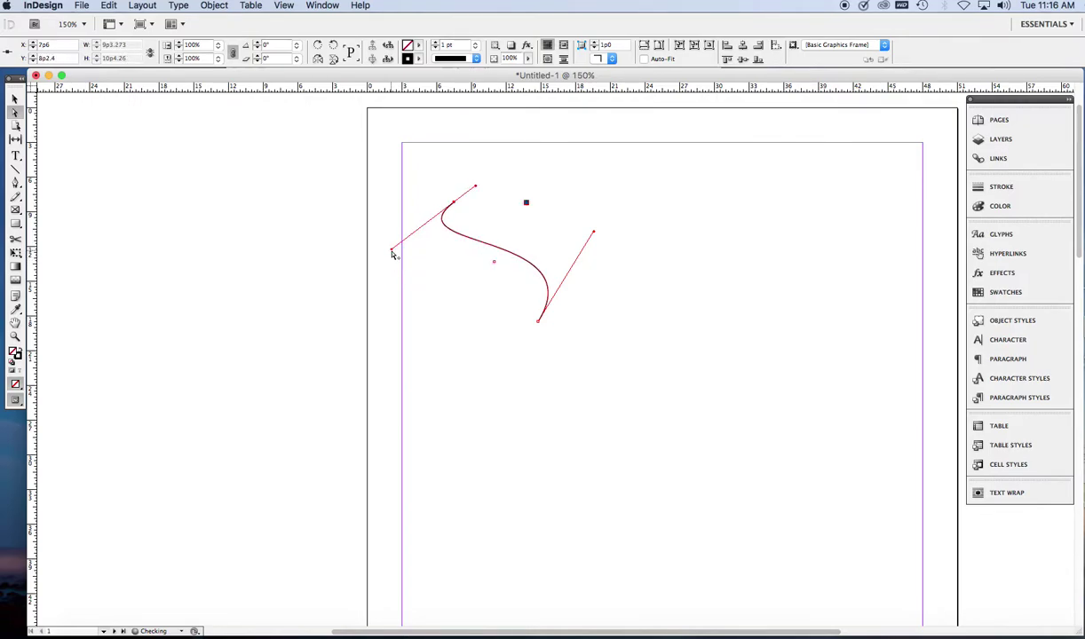
click(14, 98)
click(474, 370)
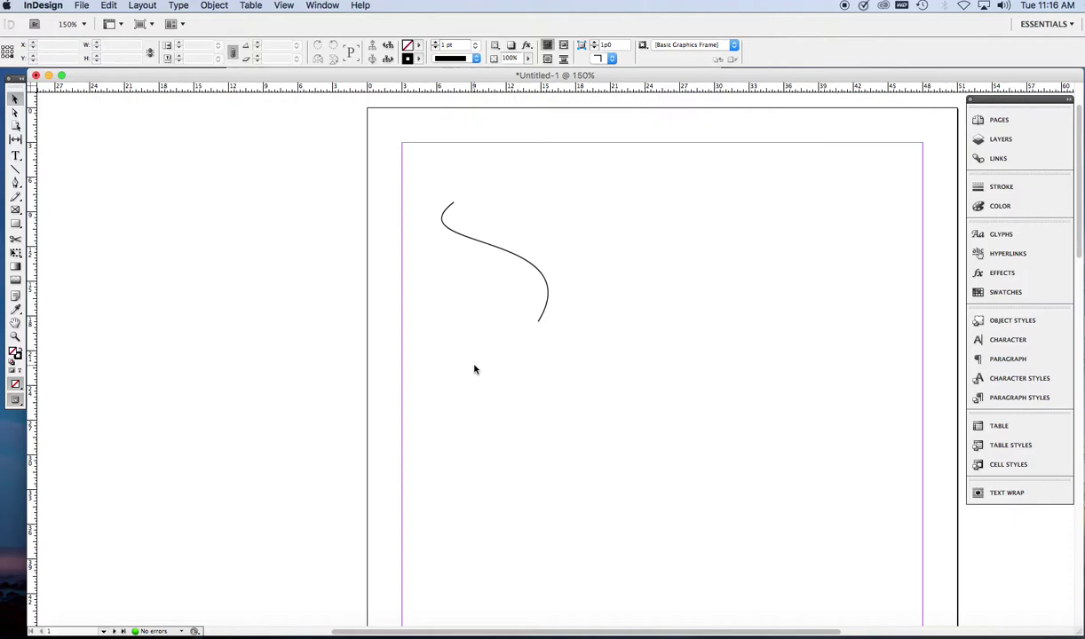
key(super+minus)
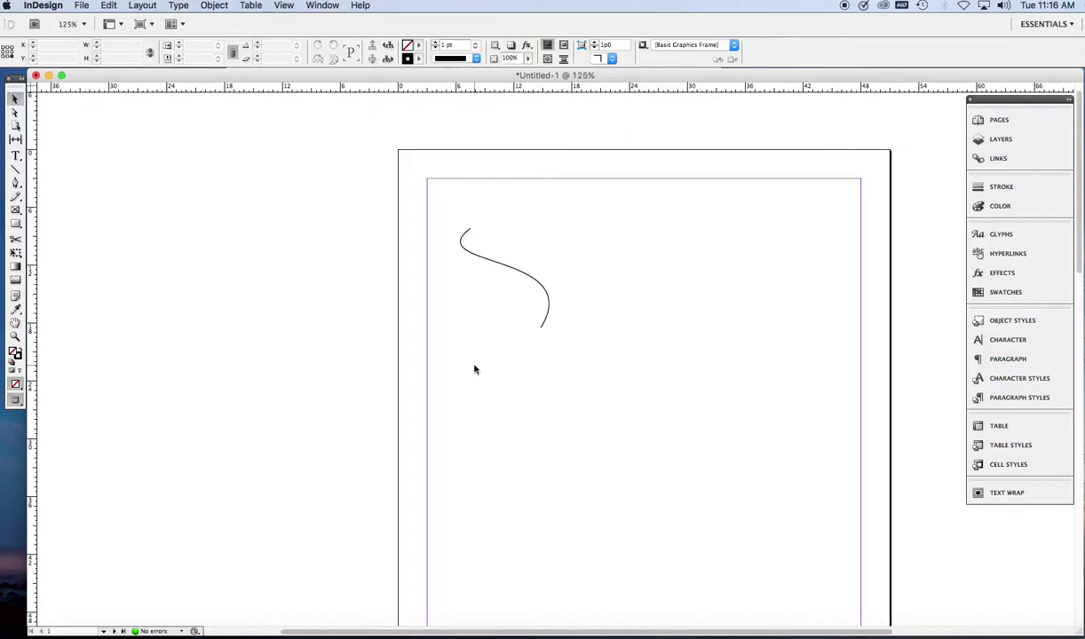
key(super+minus)
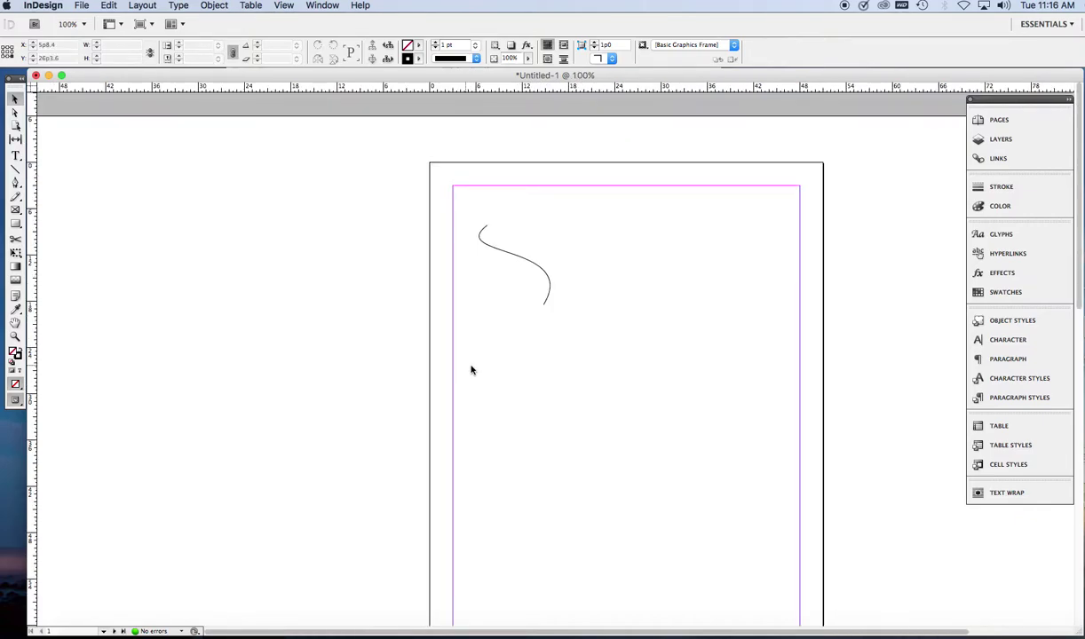
scroll(475, 371, down, 5)
scroll(475, 371, up, 3)
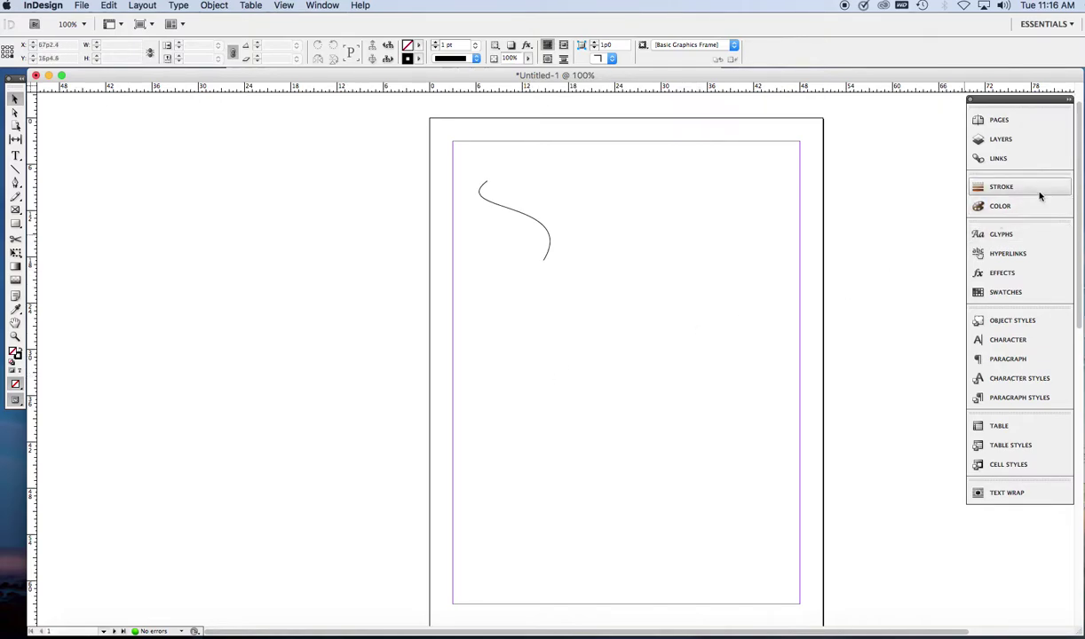
scroll(1072, 281, down, 5)
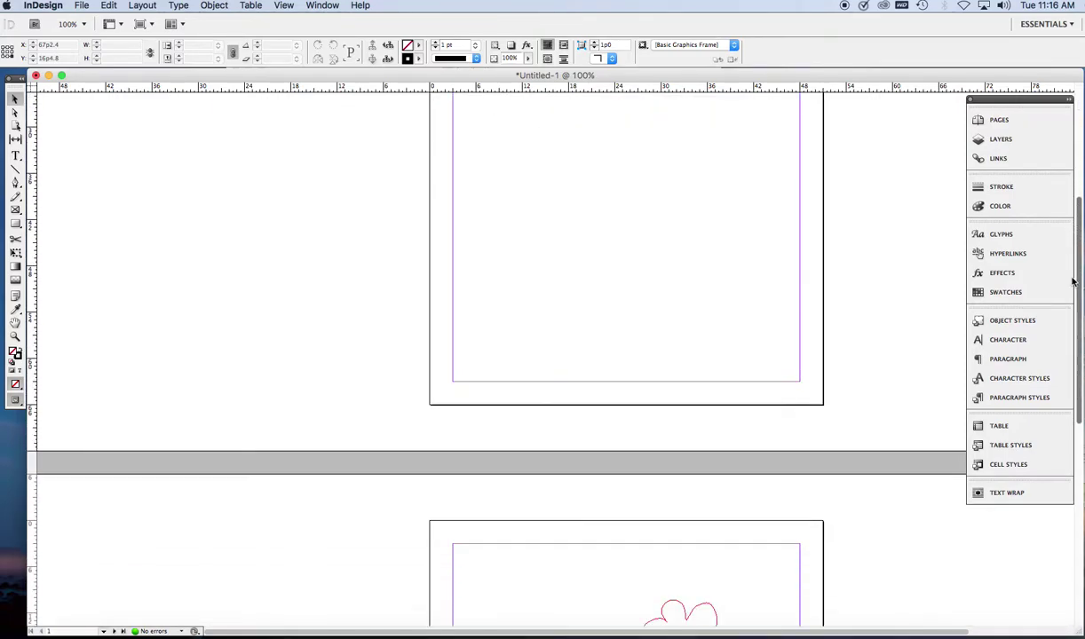
drag(1073, 281, 1048, 456)
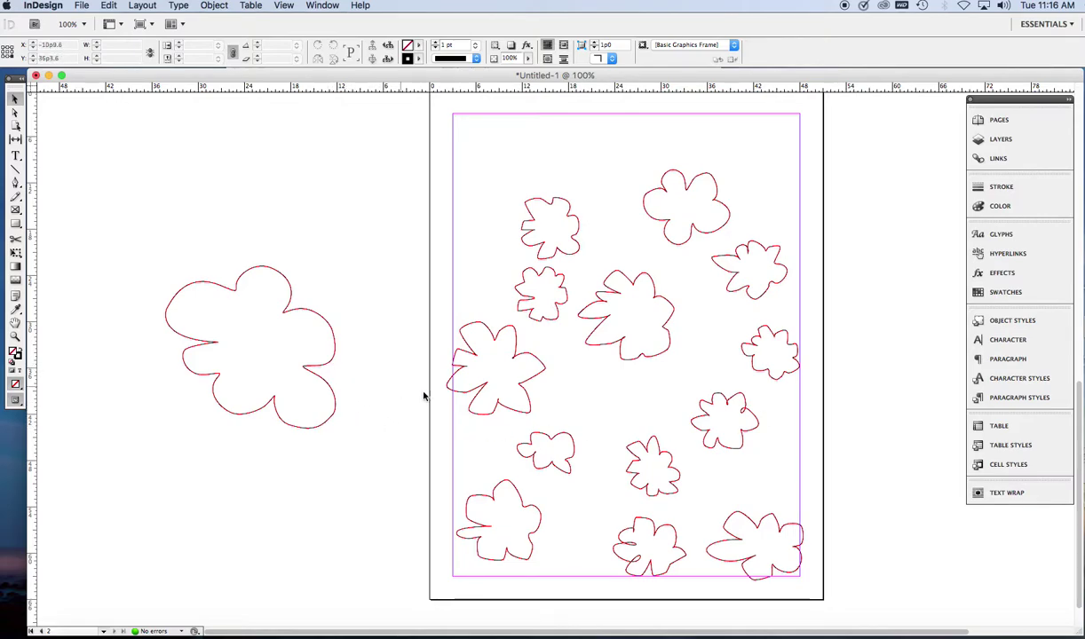
mouse_move(1078, 563)
mouse_down()
mouse_move(1076, 361)
mouse_move(1065, 326)
mouse_move(1045, 321)
mouse_up()
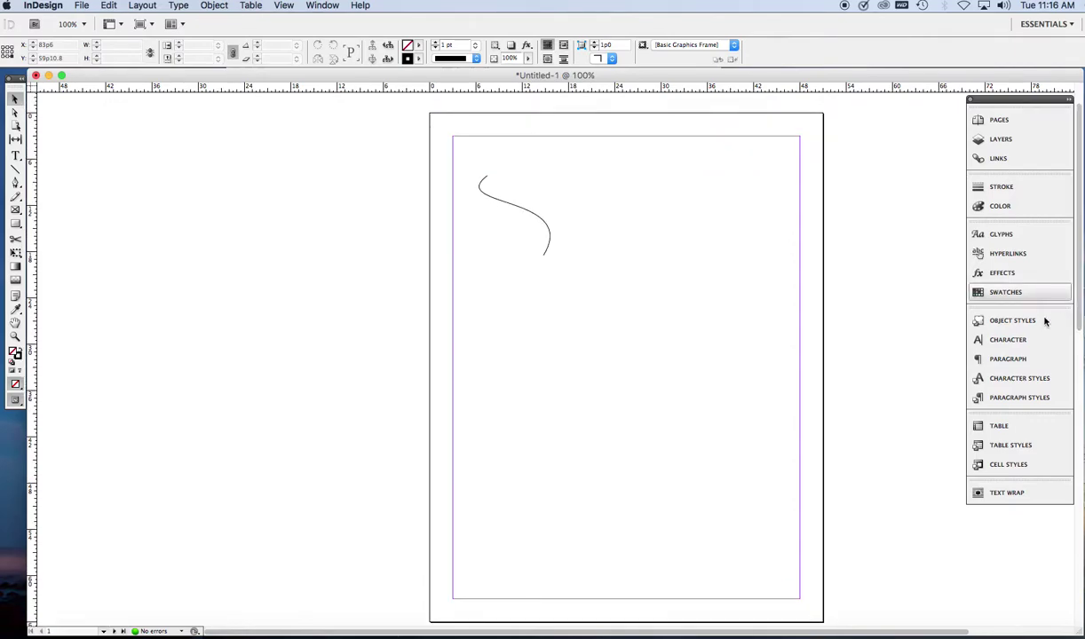
- Start the cloud outline with the Pen tool, placing anchors over its top bump and down the right side
click(15, 183)
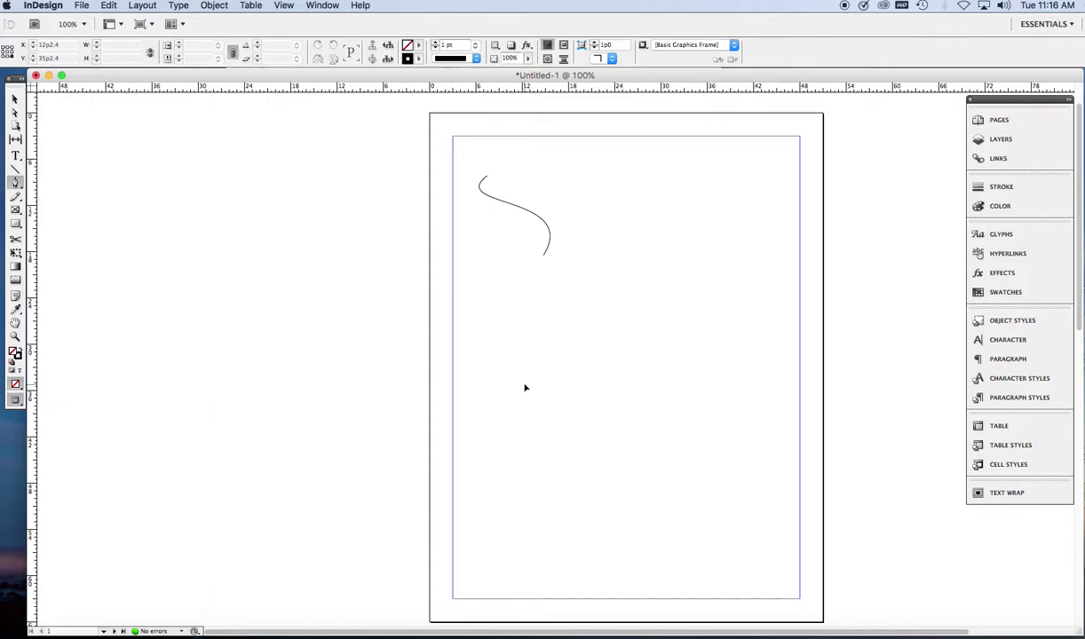
click(524, 384)
click(498, 367)
click(517, 342)
click(533, 340)
click(537, 345)
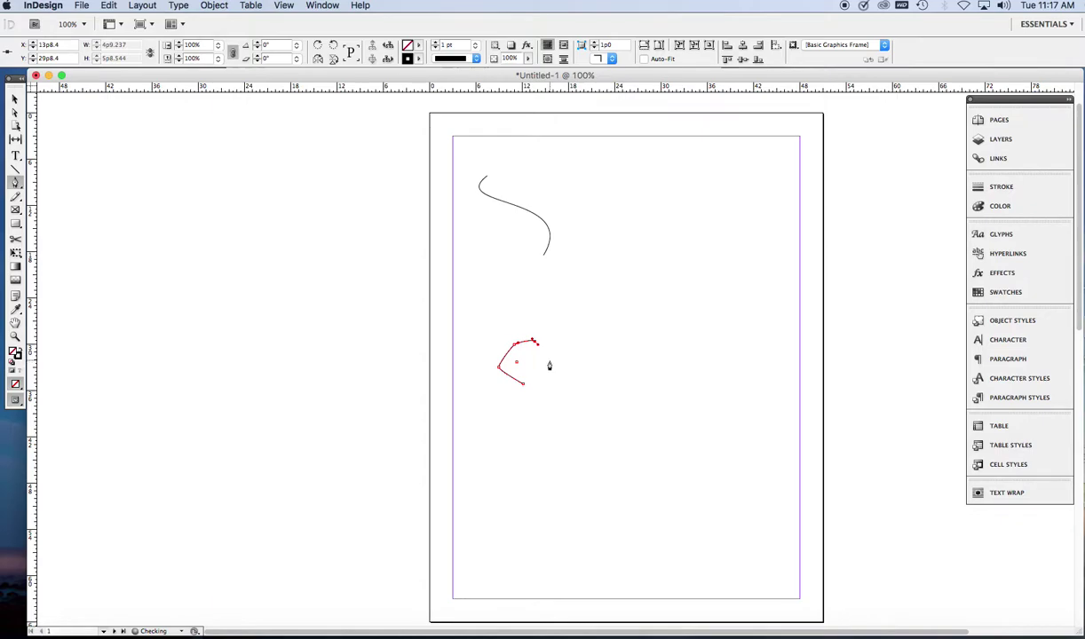
click(543, 341)
click(582, 339)
click(586, 353)
click(585, 359)
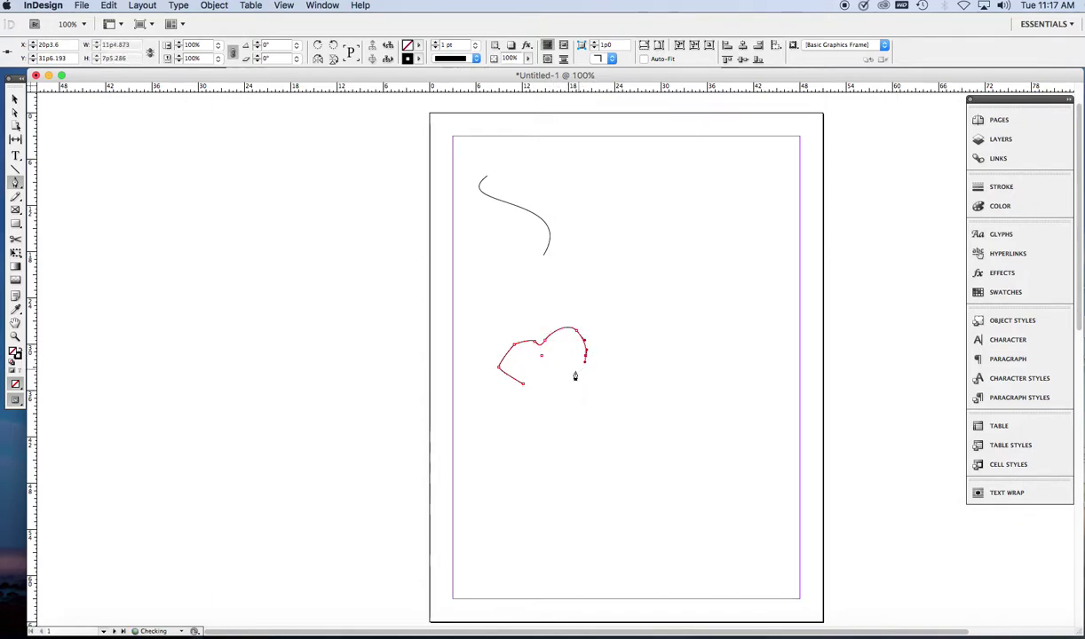
click(601, 355)
click(631, 374)
- Add curved anchors around the lower-right lobe, bottom and left side, closing the path at its start
drag(611, 403, 552, 418)
click(619, 413)
click(595, 454)
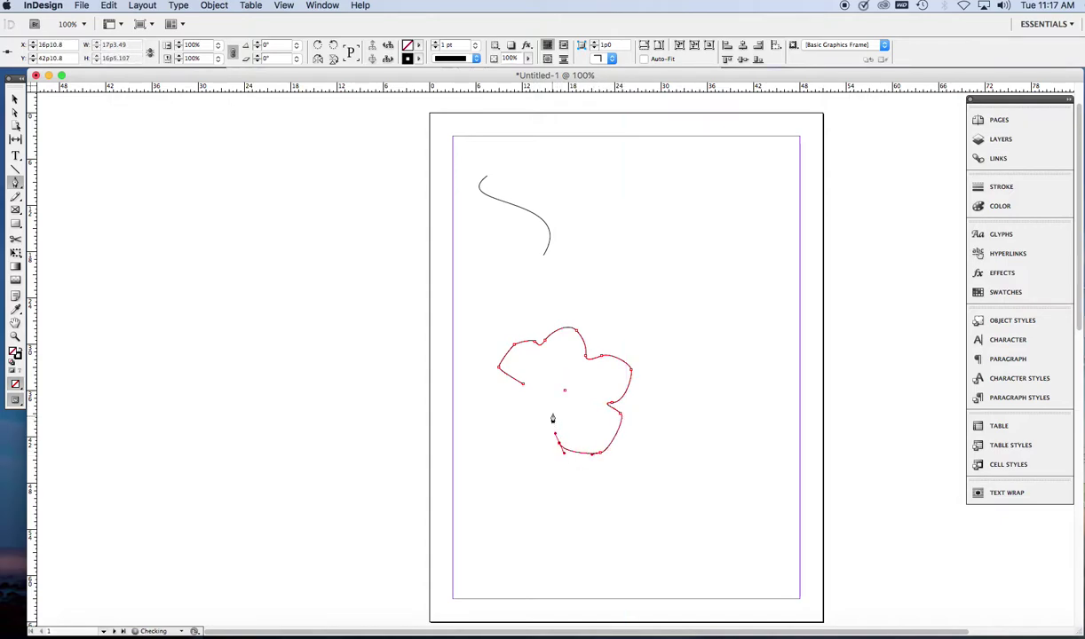
click(538, 457)
drag(506, 454, 514, 472)
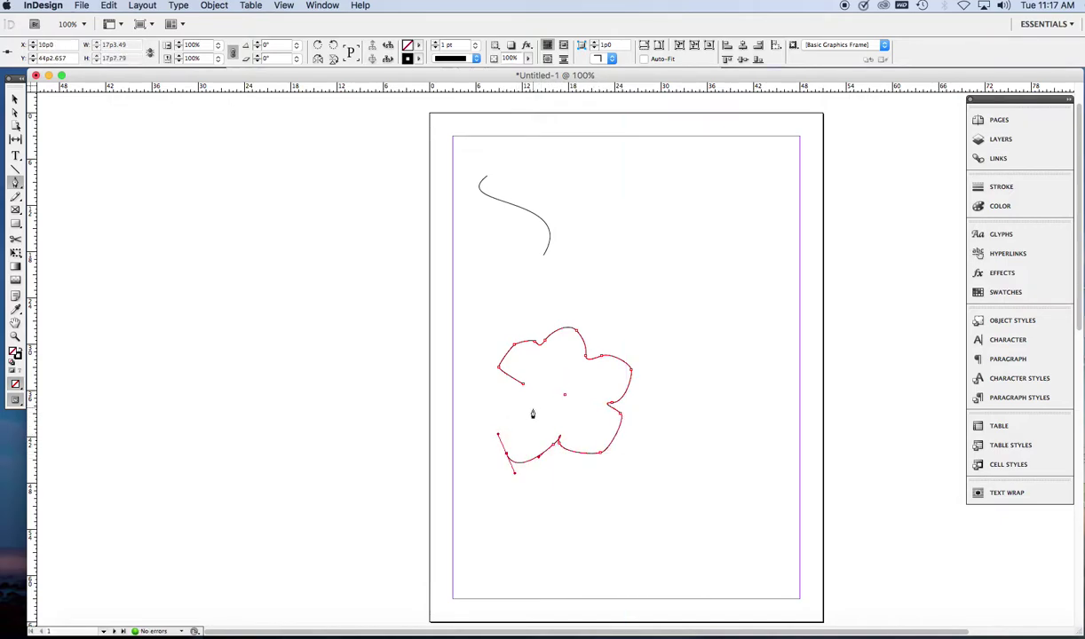
drag(513, 410, 491, 397)
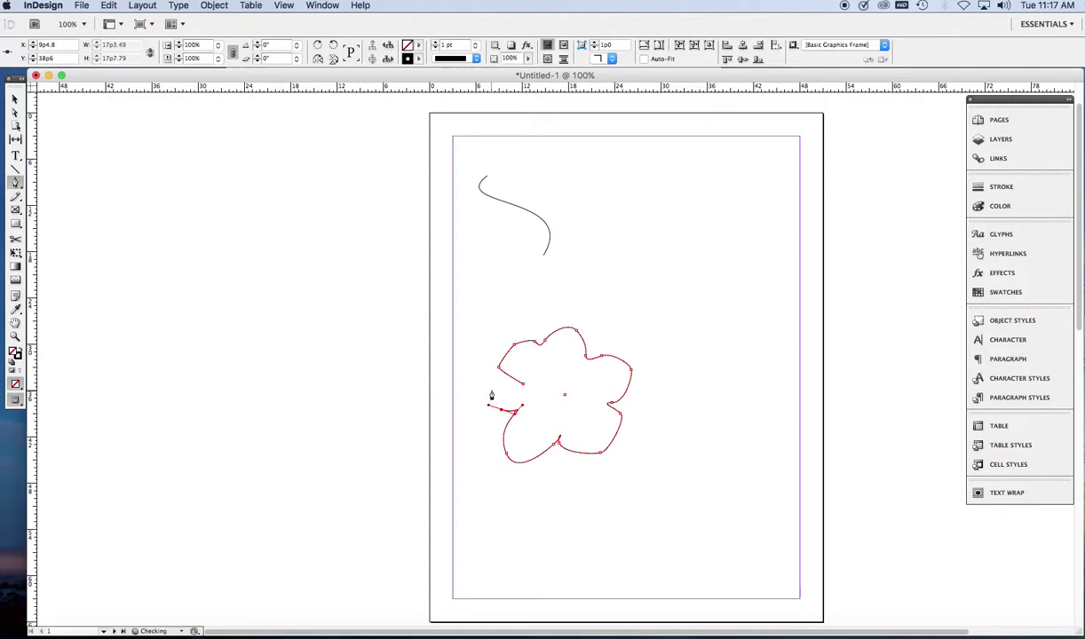
click(523, 388)
- Zoom to 200% and select the cloud path with Direct Selection to show its anchors
key(super+equal)
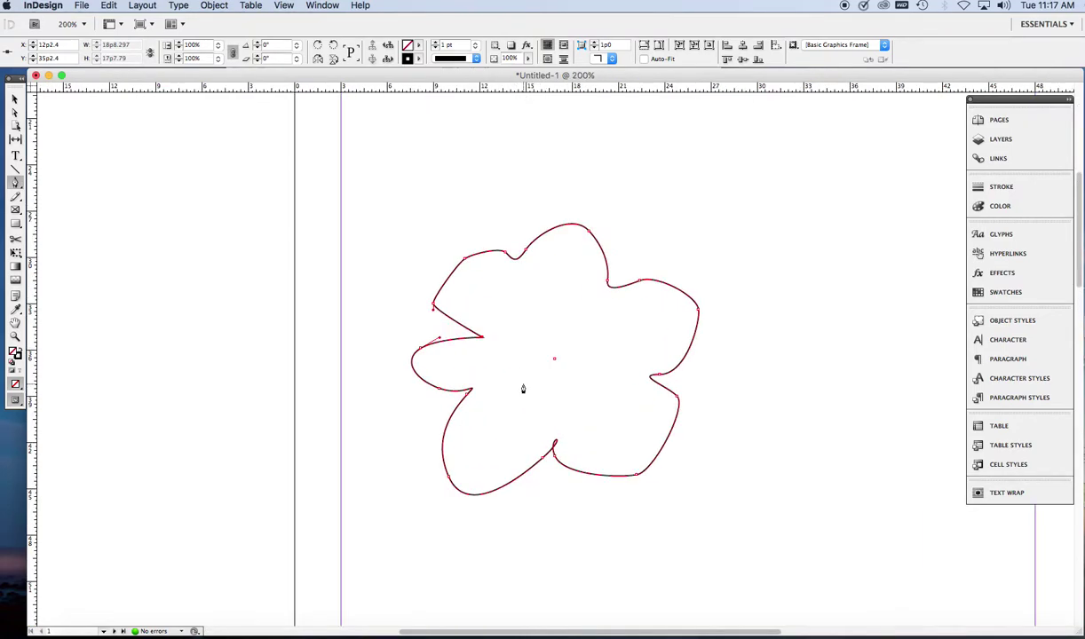
click(15, 113)
click(432, 242)
click(451, 281)
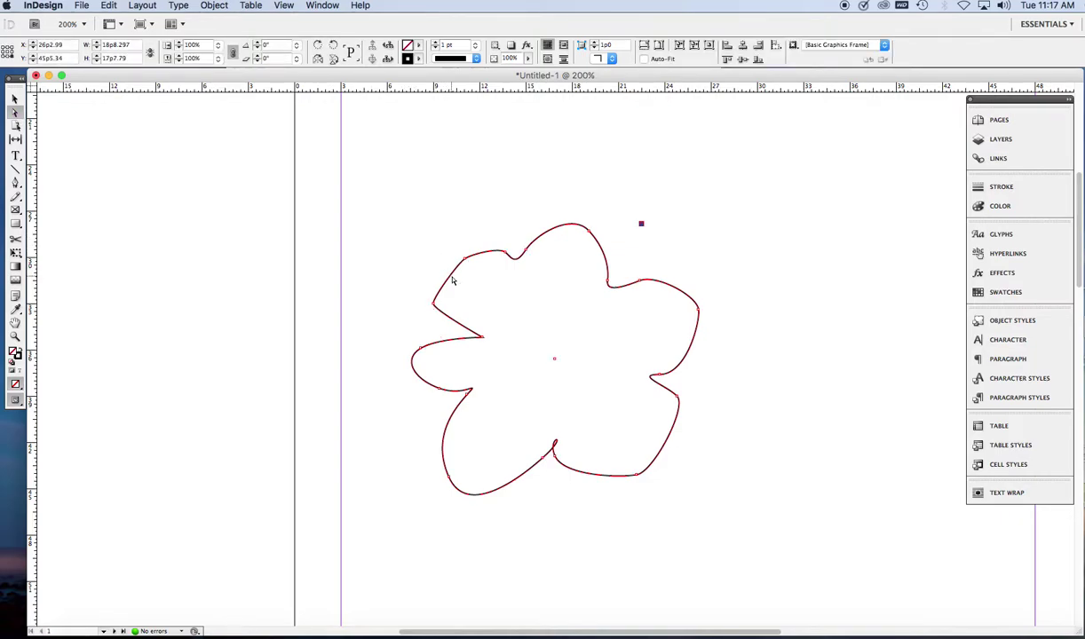
- Use the Delete Anchor Point tool to remove extra anchors on the upper-left edge and lower-right lobe
click(15, 182)
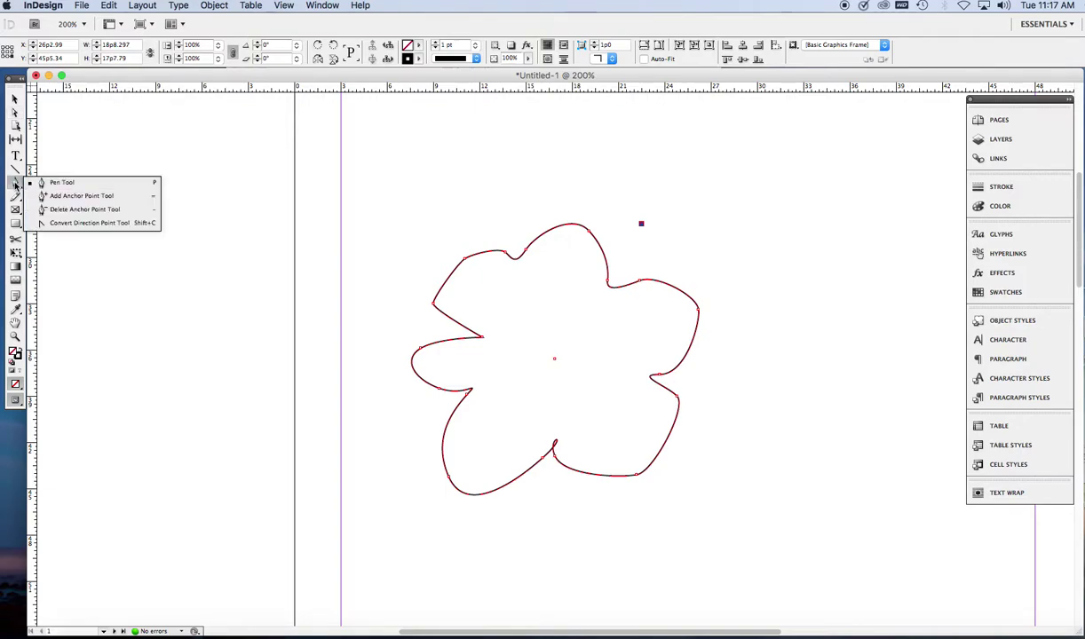
click(97, 210)
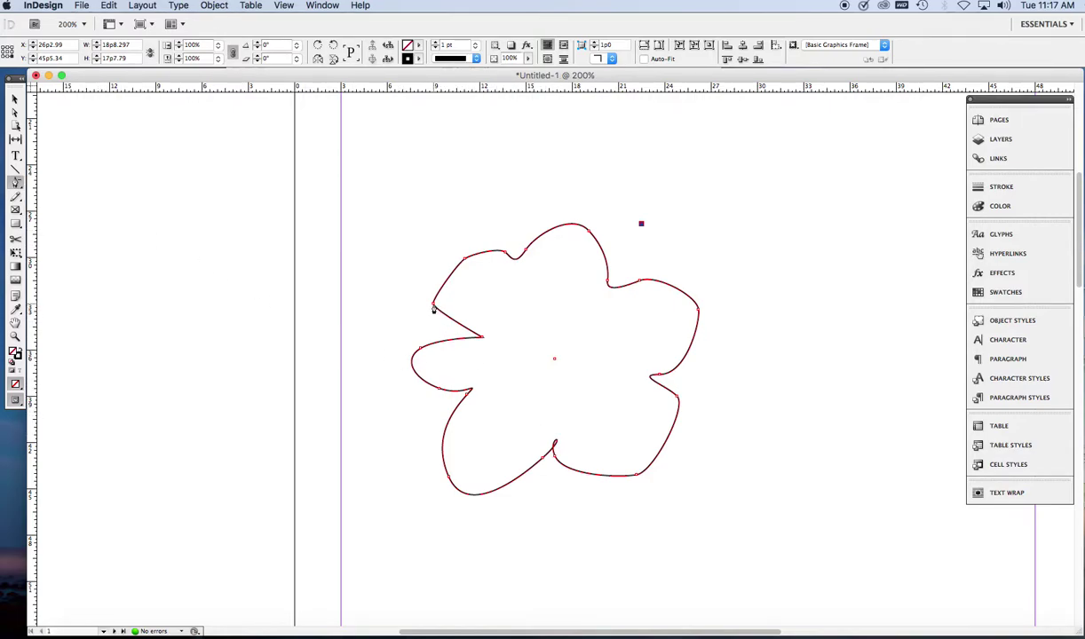
click(433, 305)
click(463, 258)
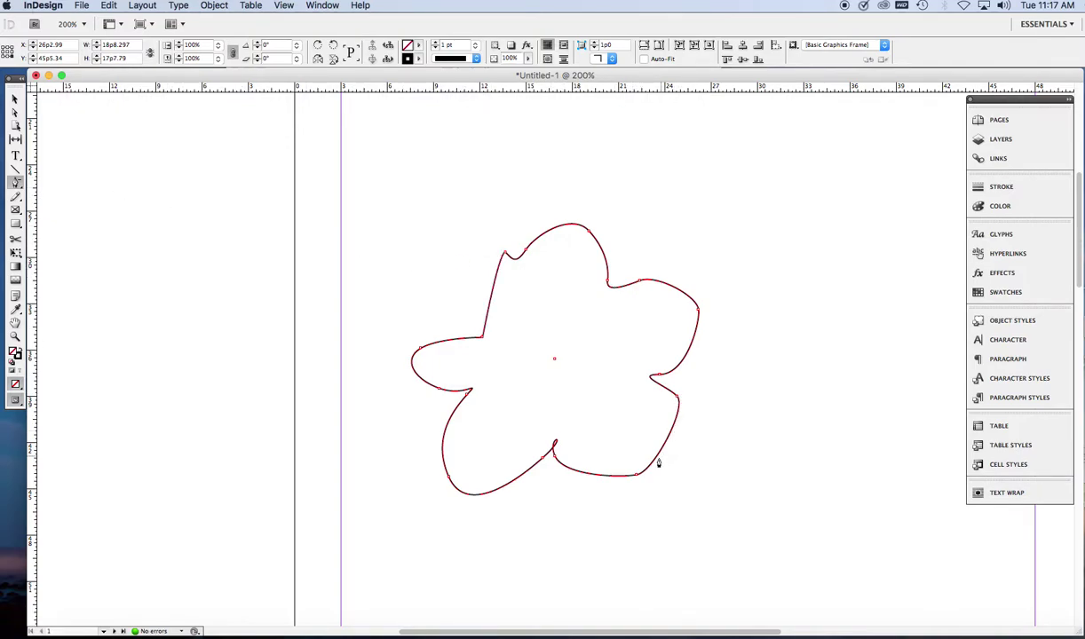
click(635, 476)
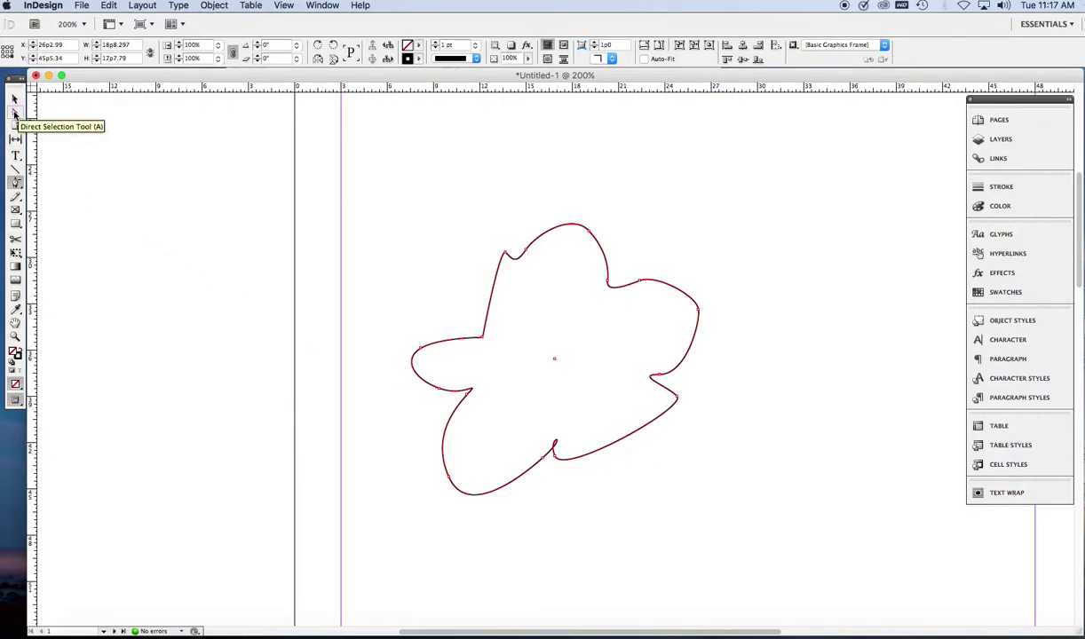
- Drag the lower-right segment's handle downward to round that lobe
click(14, 114)
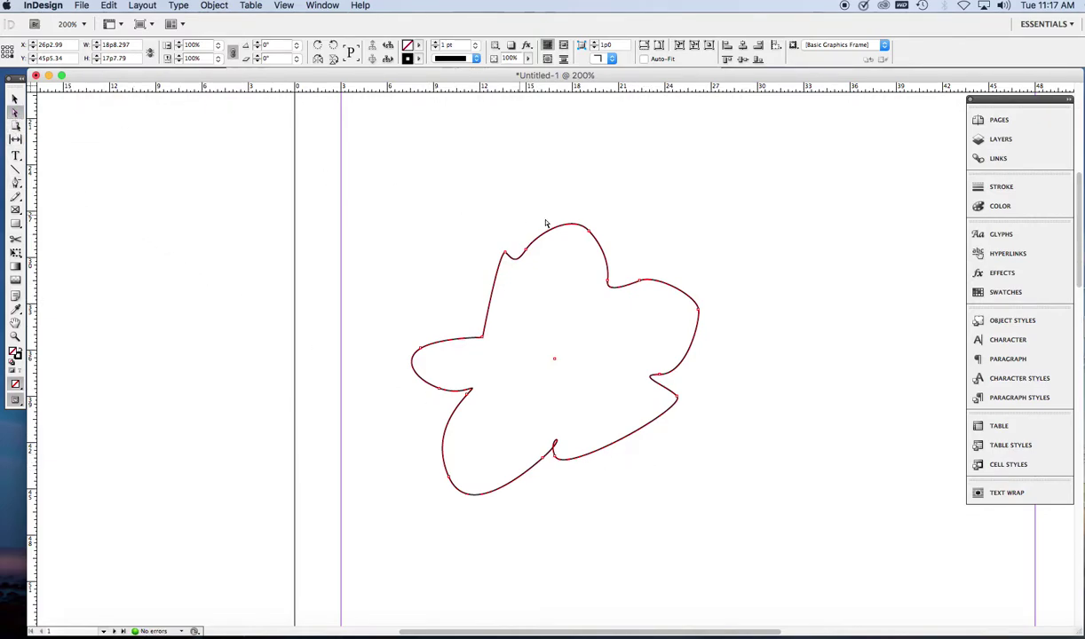
click(656, 425)
drag(685, 407, 694, 505)
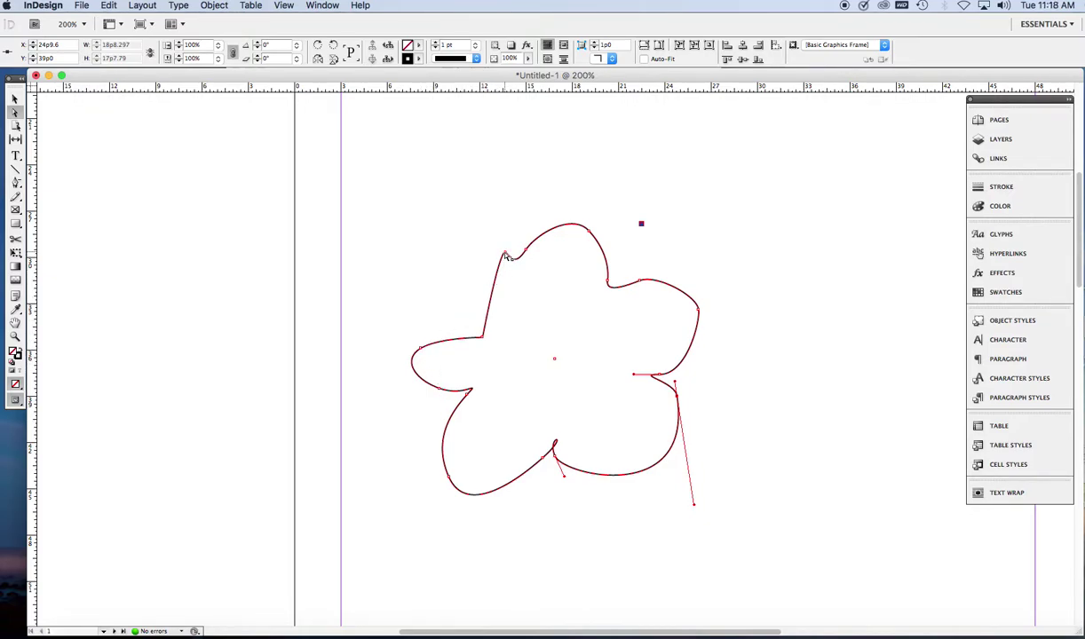
- Select the top-left anchor and drag its handles to round the upper-left lobe
click(506, 256)
drag(499, 249, 471, 264)
drag(477, 262, 516, 299)
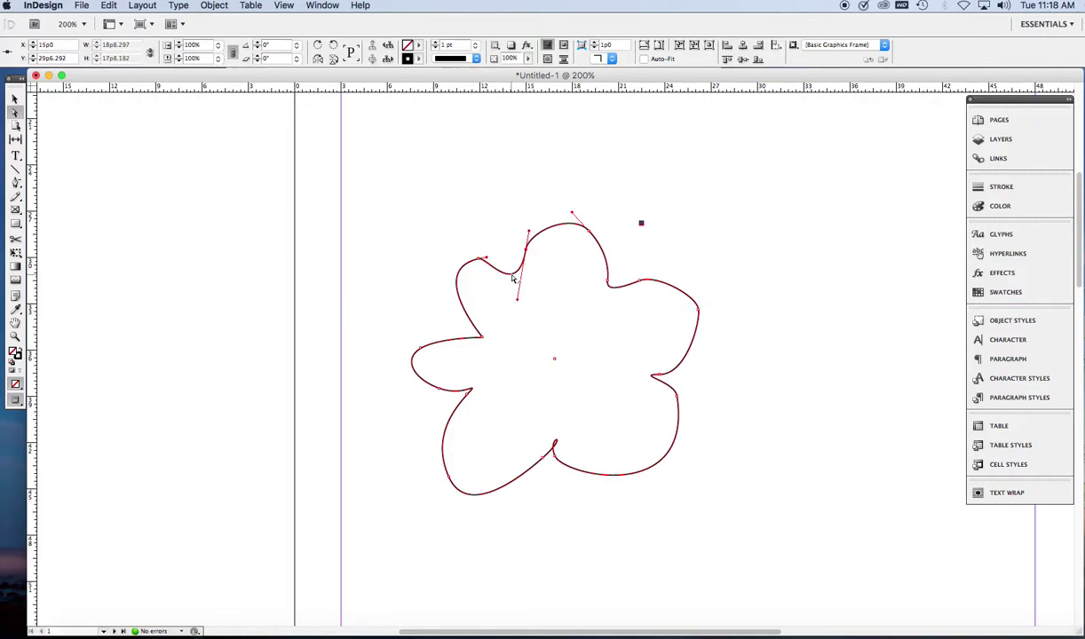
- Add an anchor point in the notch between the left and top lobes with the Add Anchor Point tool
click(16, 182)
click(16, 182)
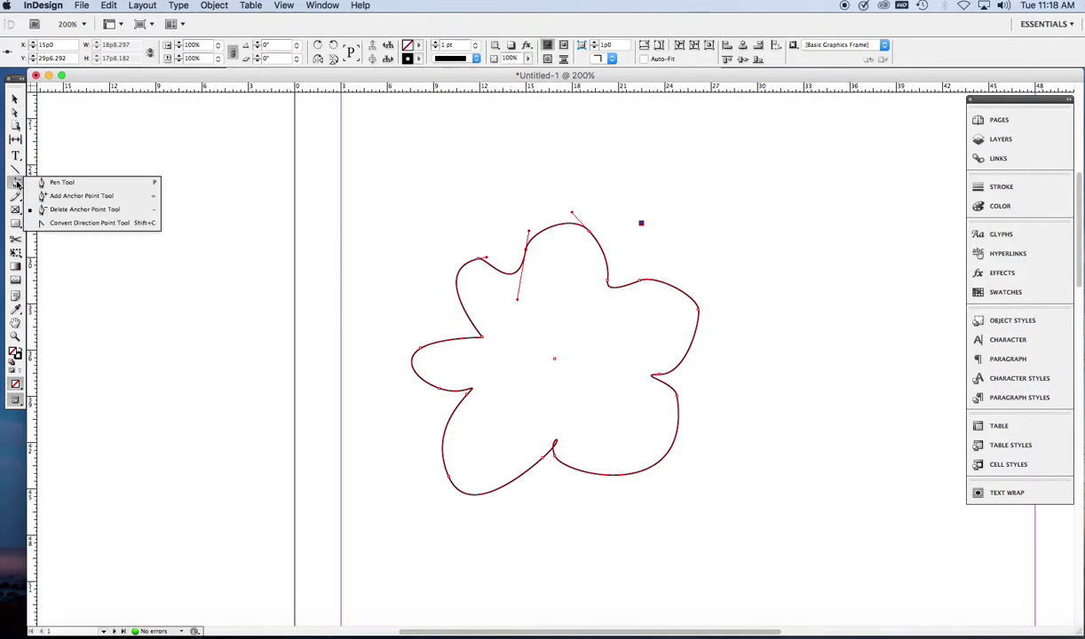
click(59, 196)
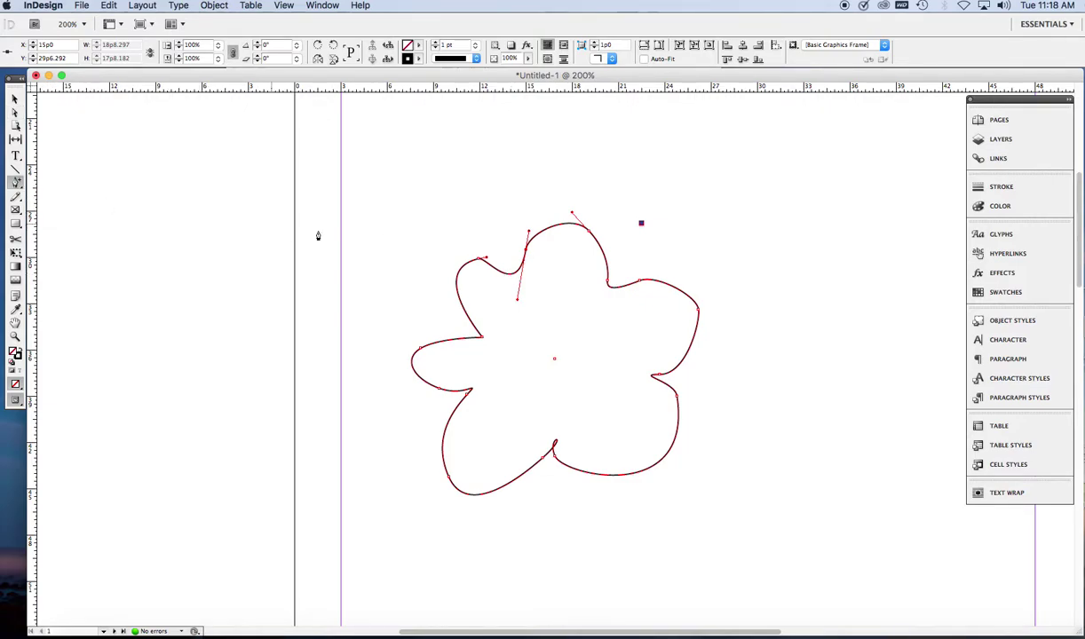
click(513, 276)
- Drag the new anchor and the nearby curve with Direct Selection to sharpen the notch
click(15, 113)
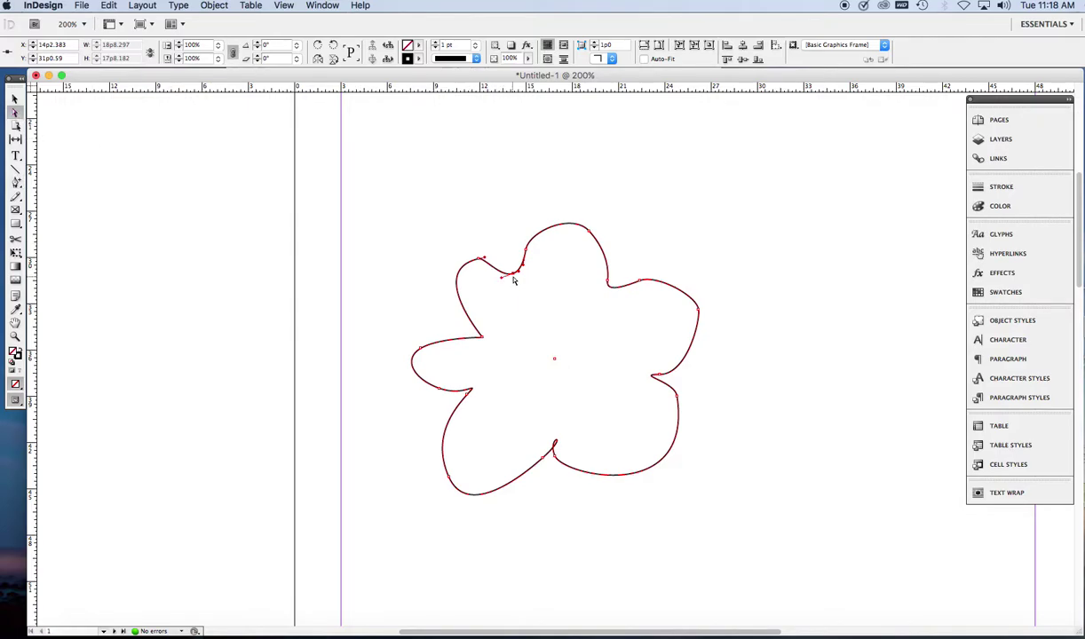
drag(514, 275, 508, 249)
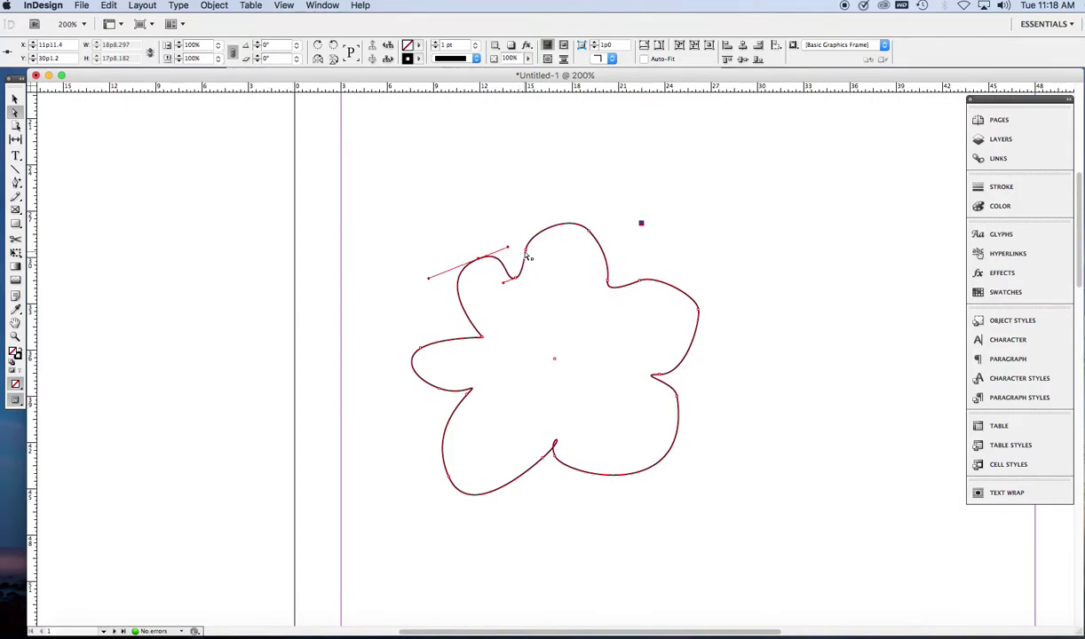
click(524, 263)
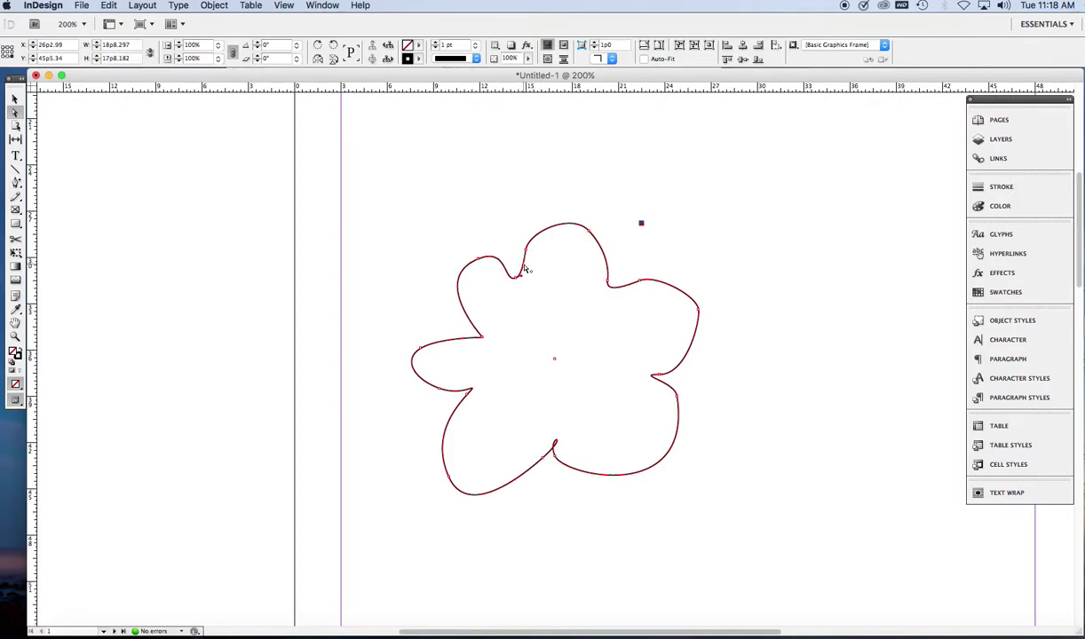
drag(523, 258, 512, 285)
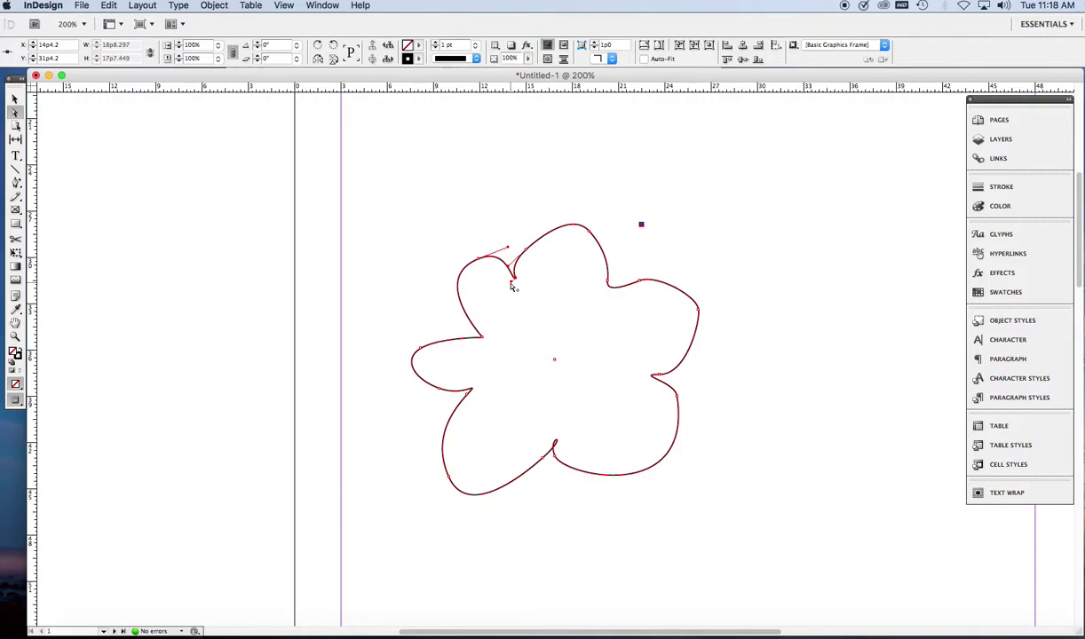
- Zoom out to the whole page and deselect the cloud outline
key(super+minus)
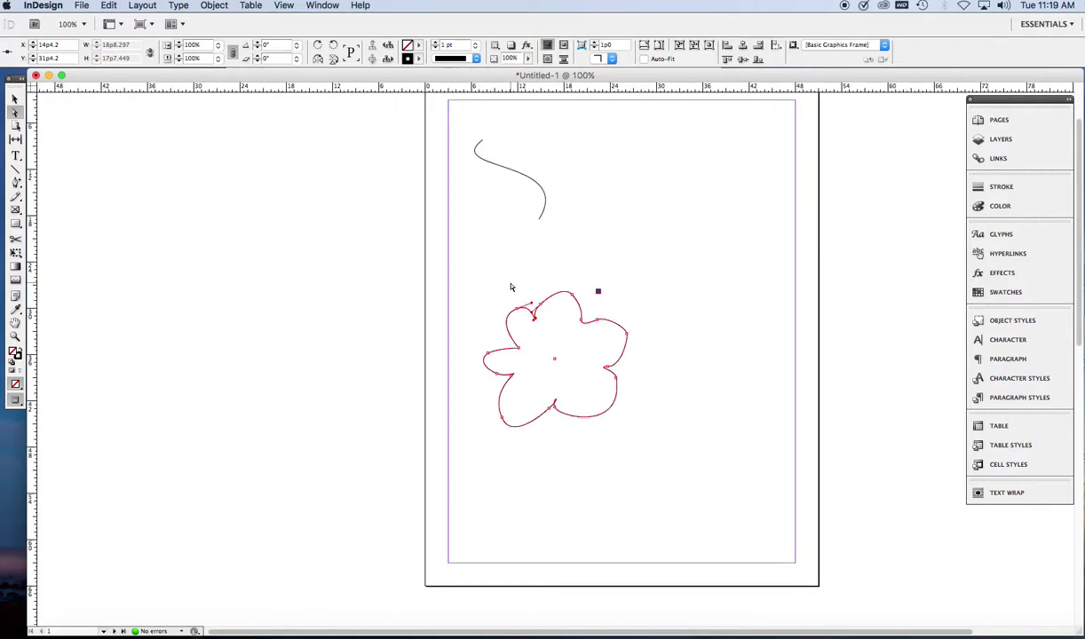
click(510, 286)
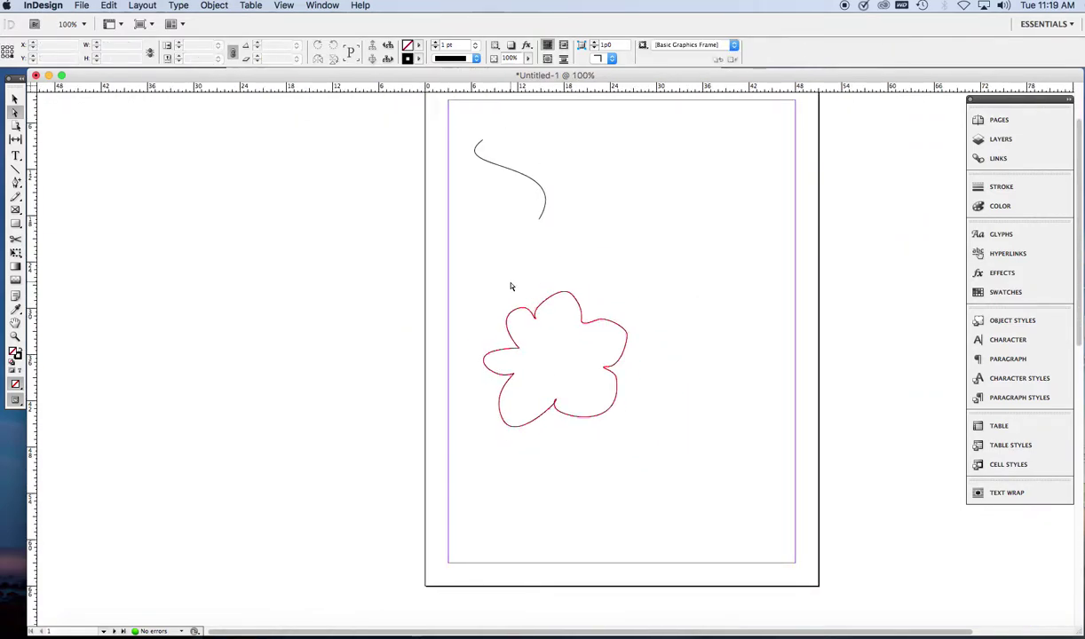